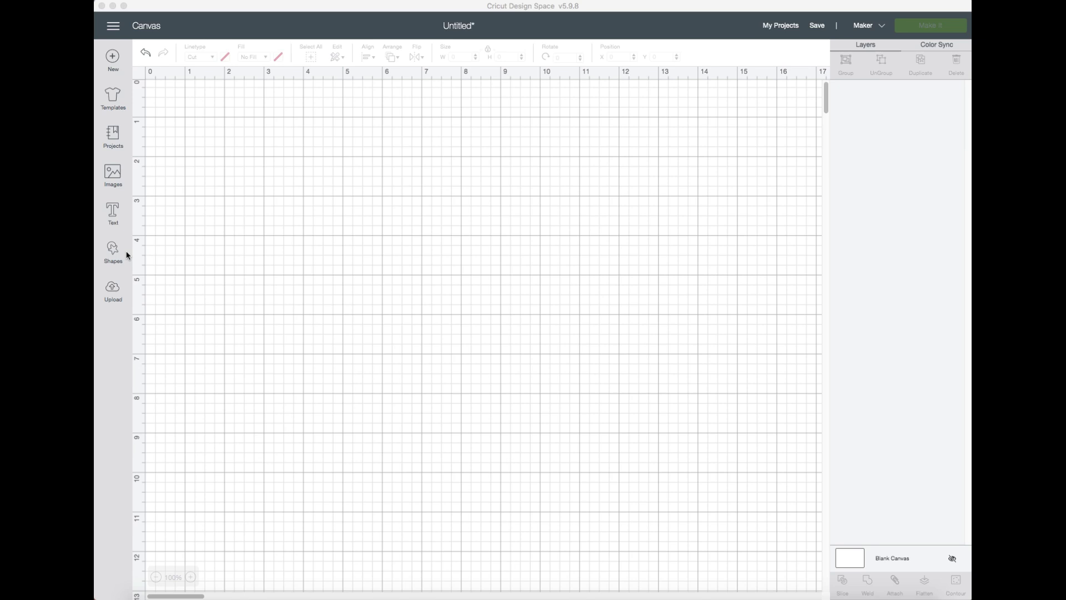
- Add a script-font 'hello' text layer to the canvas
left_click(119, 218)
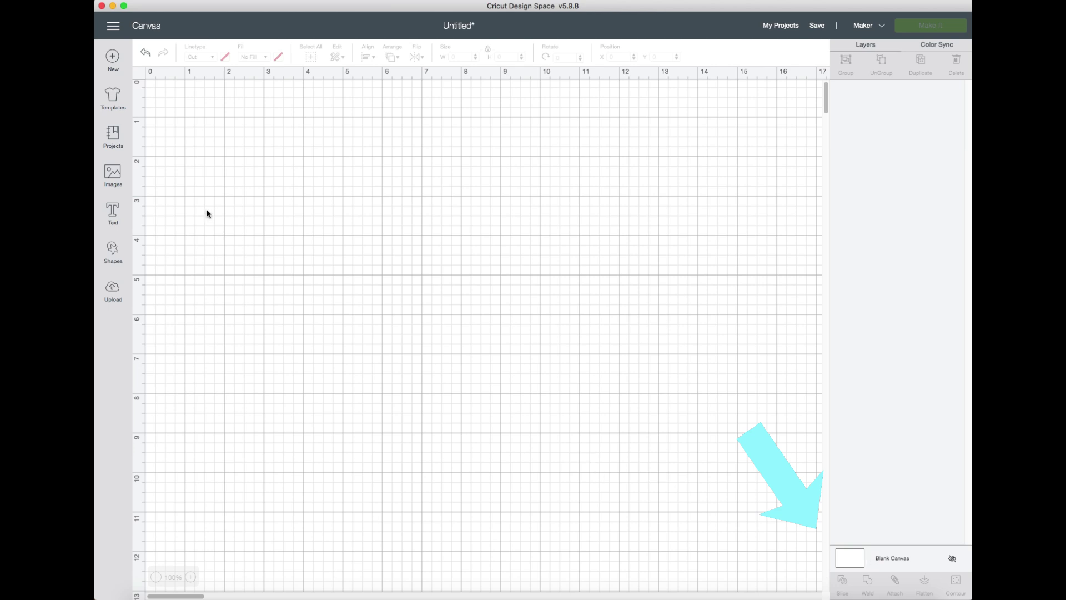
left_click(114, 214)
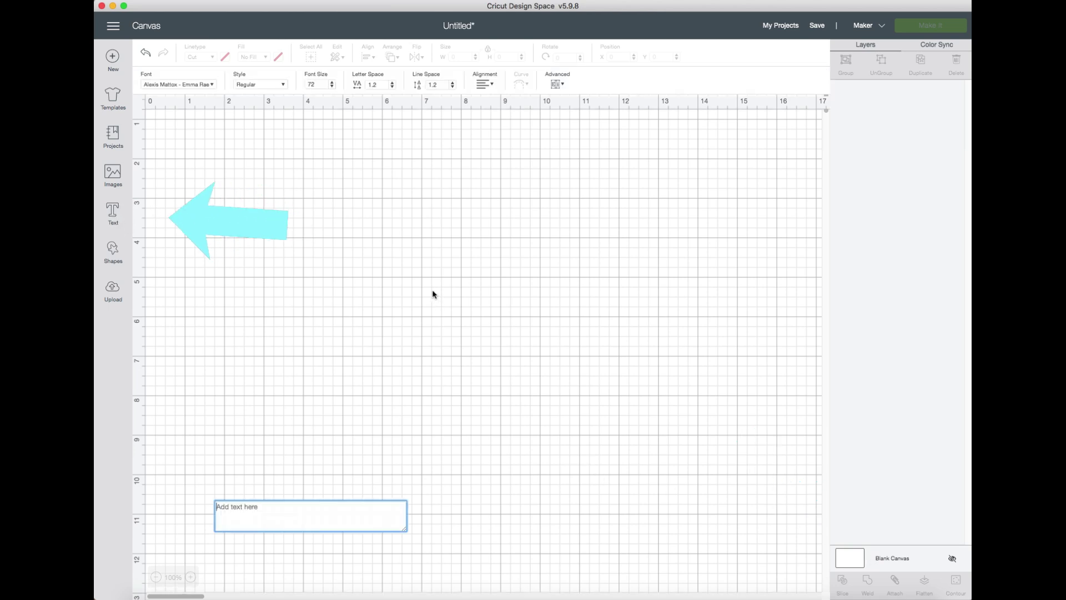
type("hello")
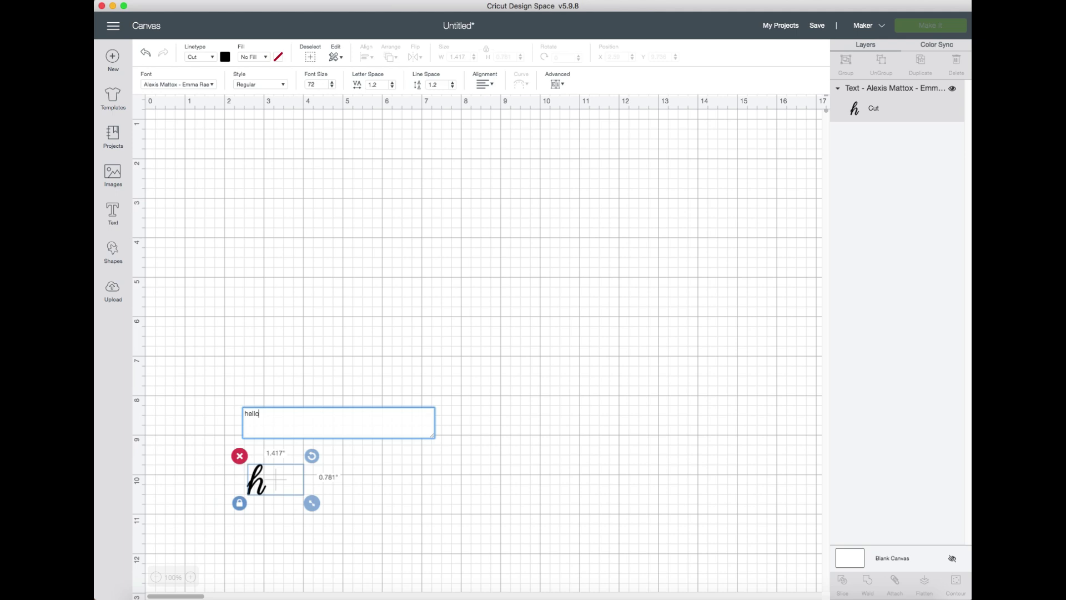
left_click(432, 290)
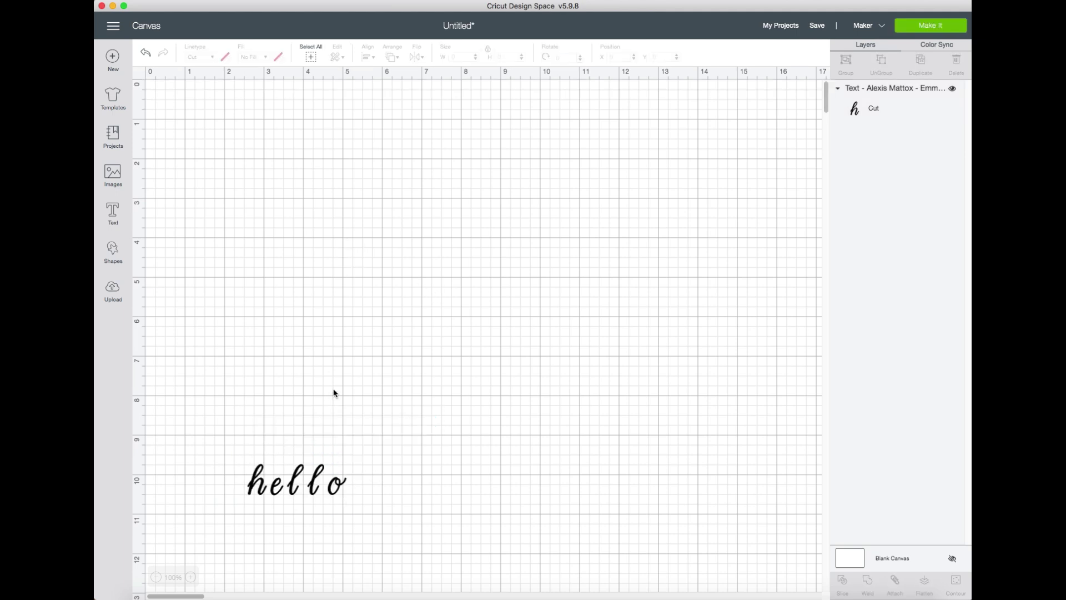
- Move hello toward the canvas top, enlarge it to 3.753 by 1.171 inches, and shift it half an inch left
left_click_drag(295, 475, 519, 200)
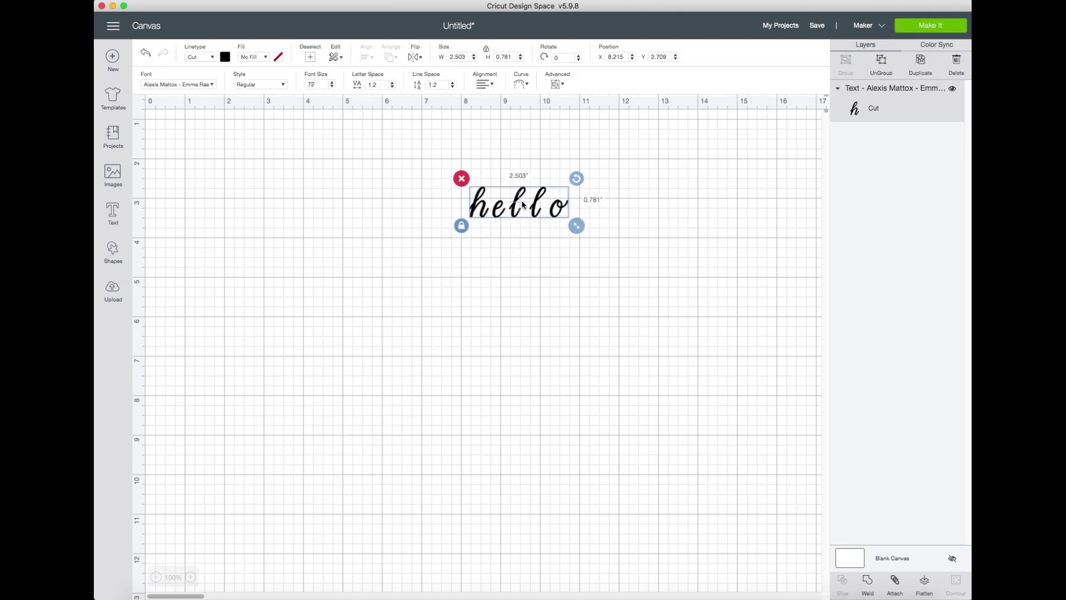
left_click_drag(577, 225, 607, 272)
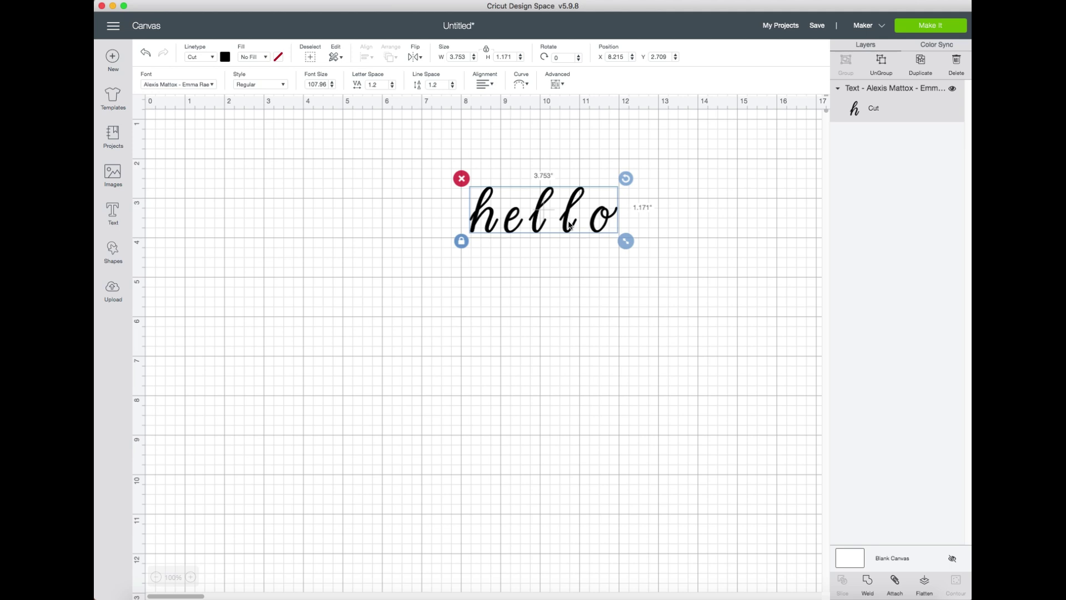
left_click_drag(497, 231, 477, 231)
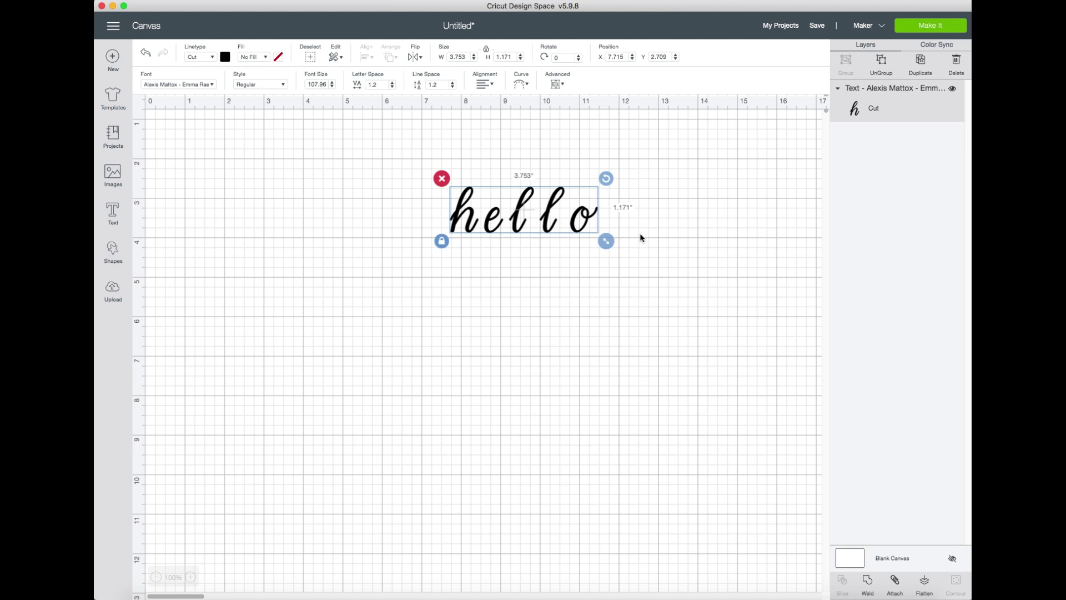
- Tighten the letter spacing of hello to 0.8
left_click(392, 87)
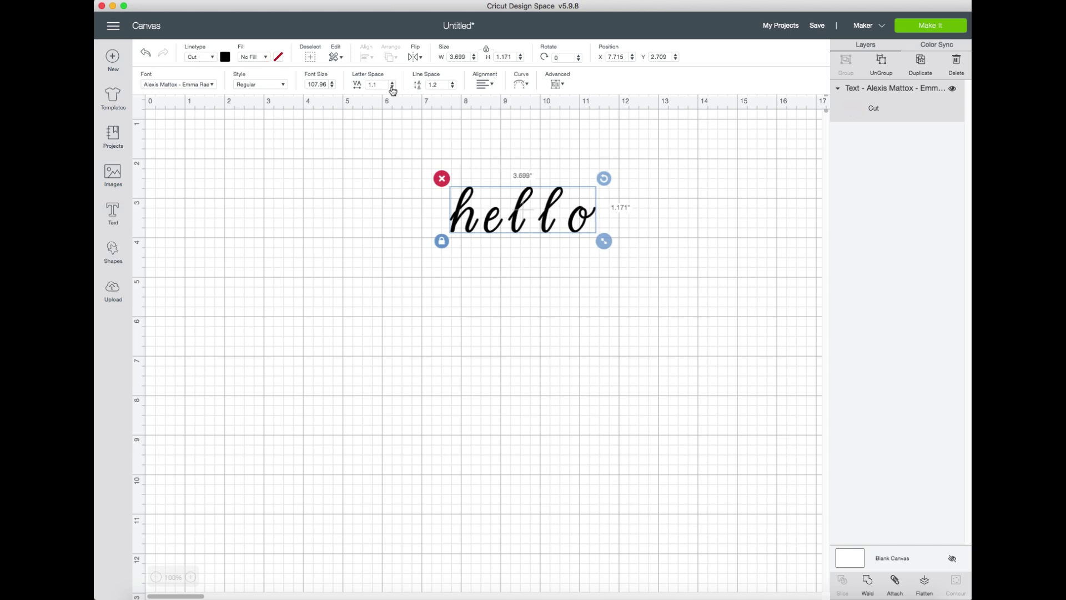
left_click(392, 87)
left_click(392, 87)
left_click(392, 87)
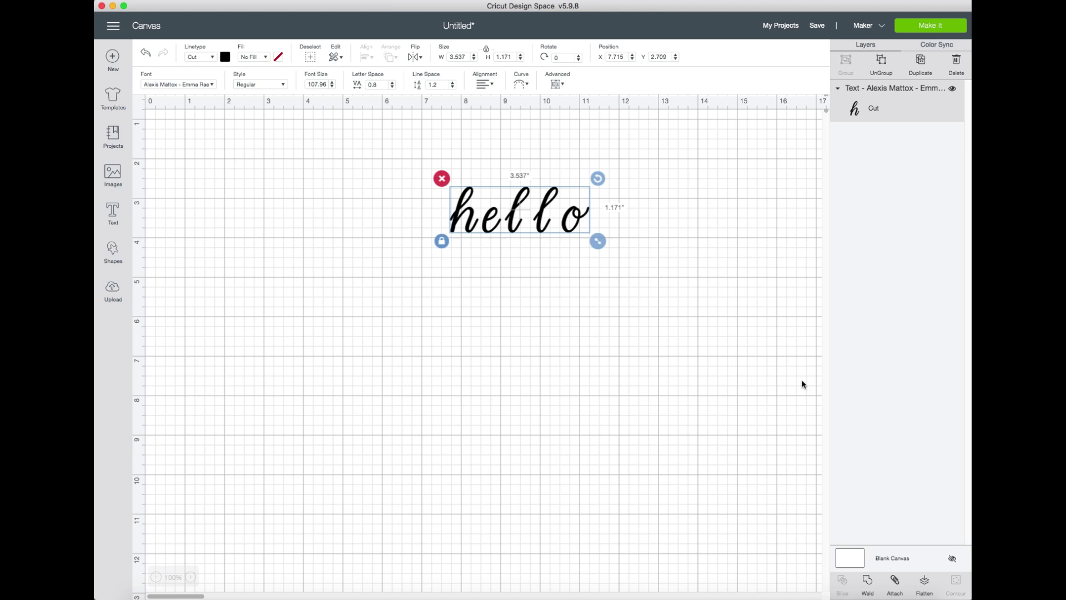
- Ungroup hello into five letter layers and move the h down-left below 'ello'
left_click(881, 61)
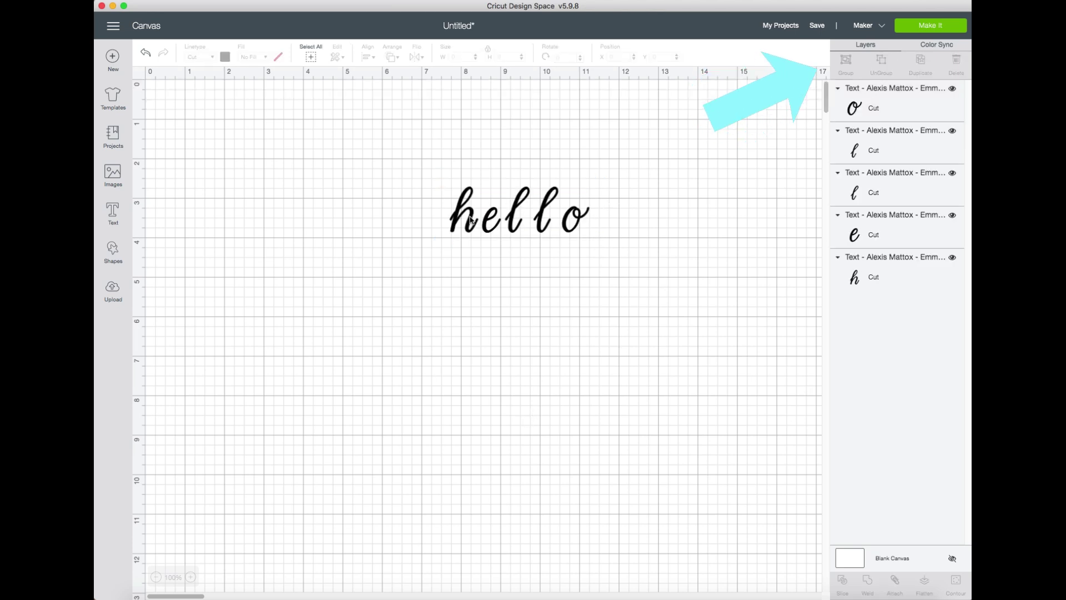
left_click_drag(470, 223, 469, 282)
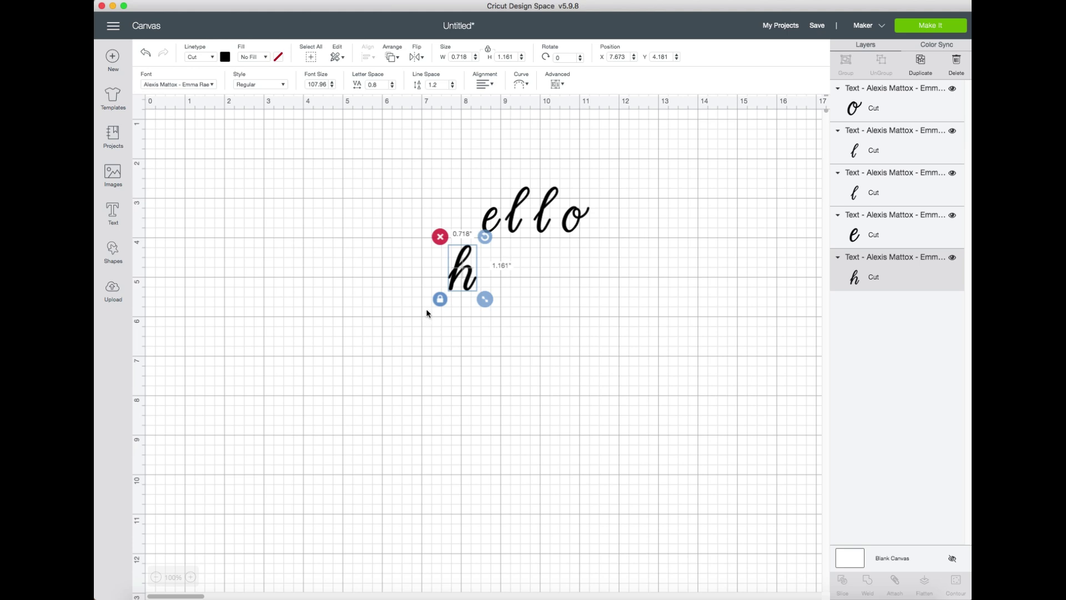
left_click_drag(458, 284, 445, 309)
left_click(472, 416)
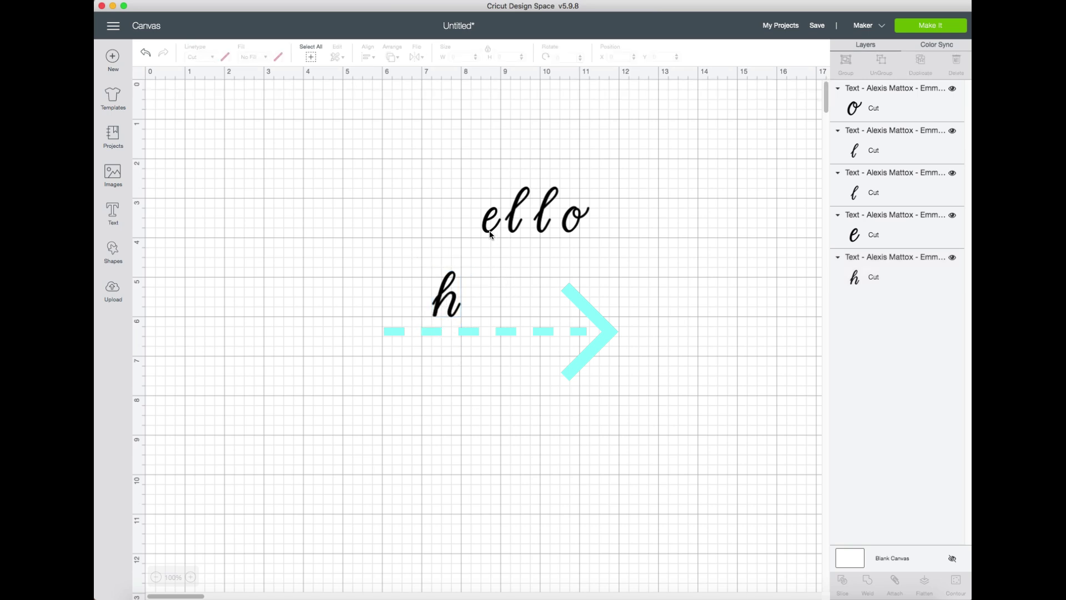
- Place the e and the first l beside the h so the script strokes overlap
left_click_drag(491, 235, 465, 315)
left_click(528, 334)
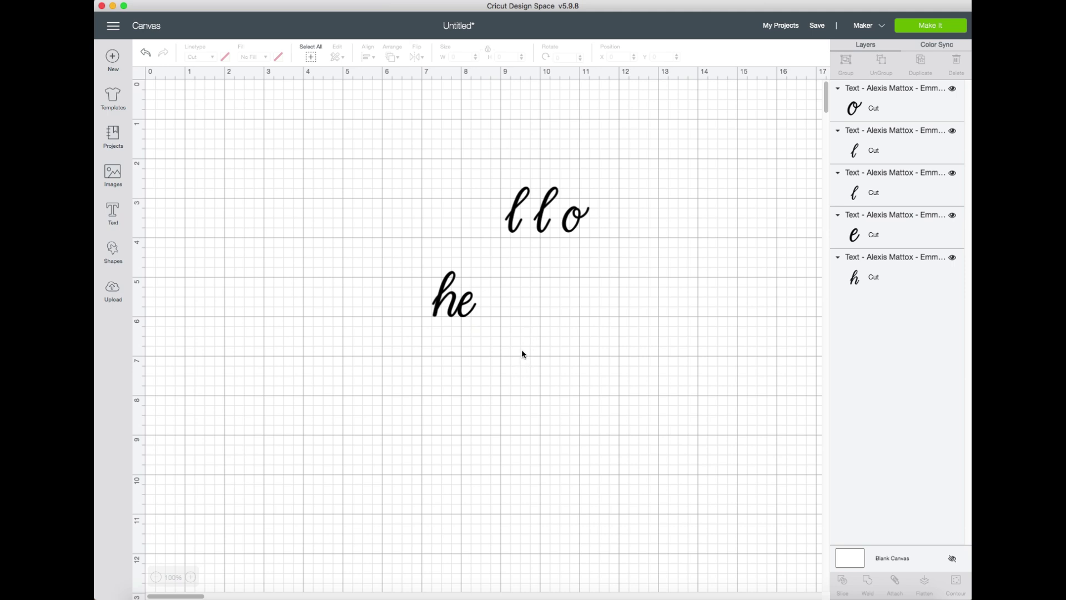
left_click_drag(520, 224, 490, 315)
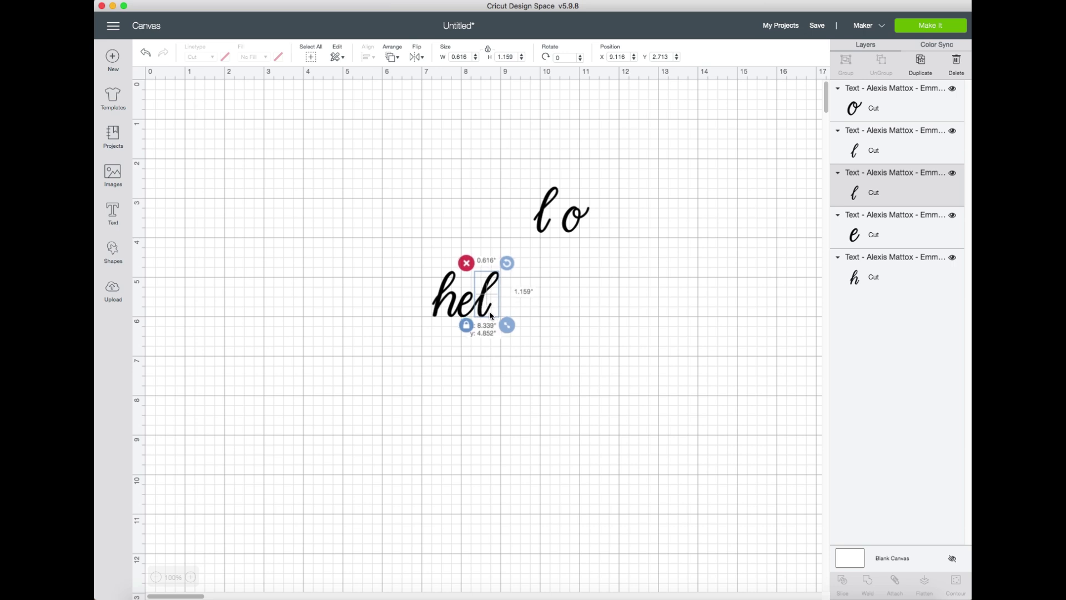
left_click(549, 309)
- Join the second l and the o onto 'hel', then marquee-select all five letters
left_click_drag(553, 204, 505, 290)
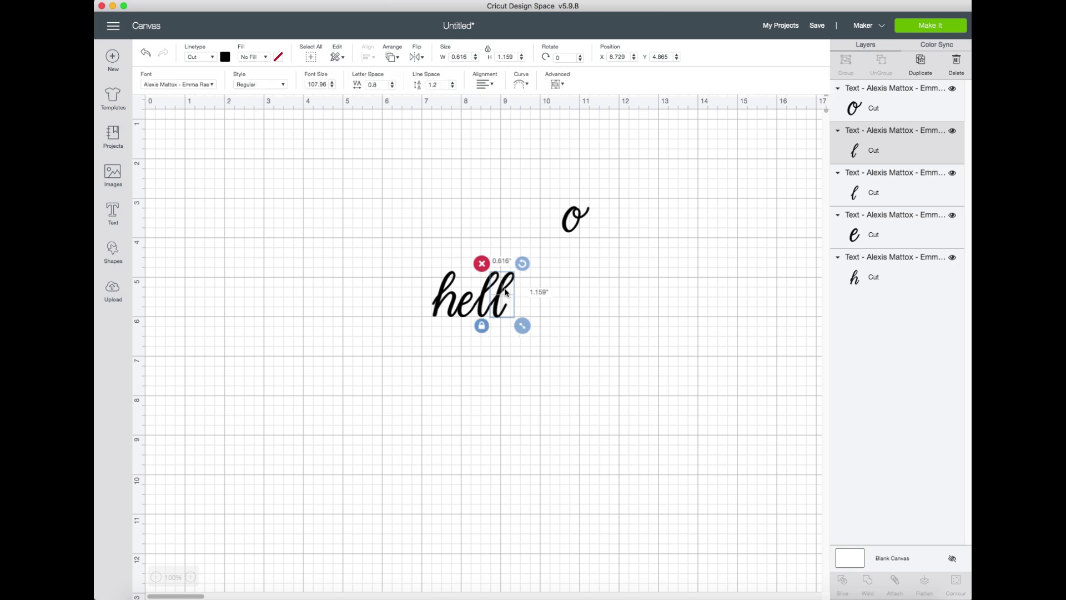
left_click(571, 298)
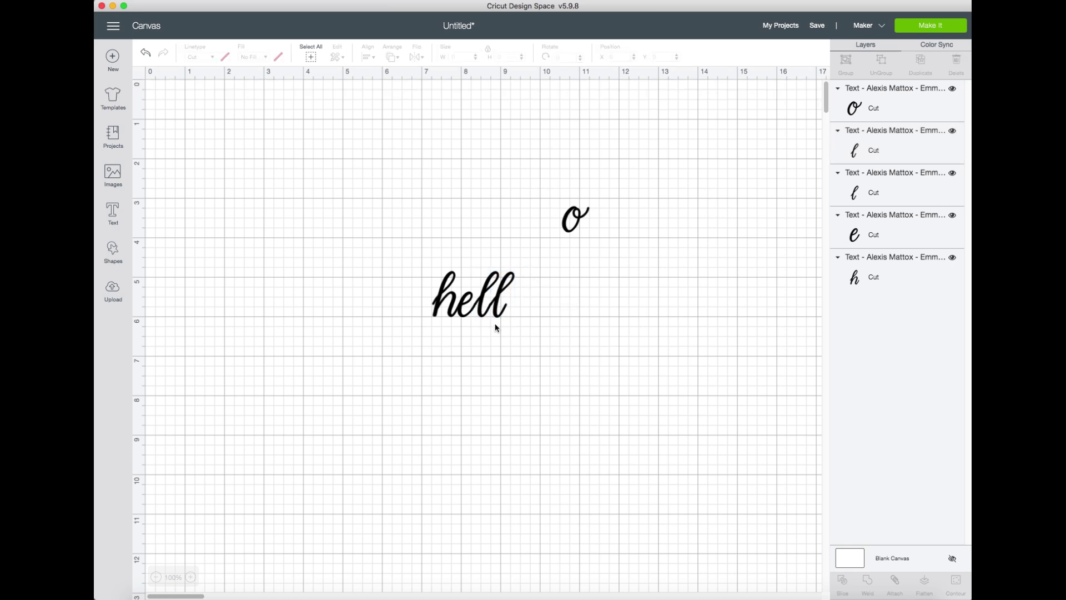
left_click_drag(575, 220, 516, 306)
left_click(594, 311)
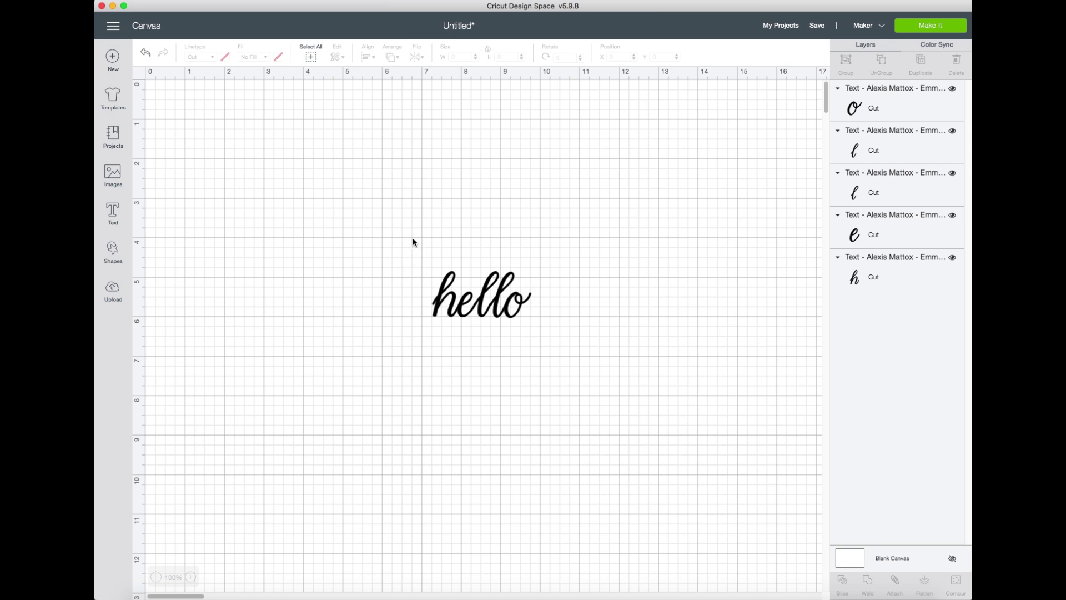
left_click_drag(409, 254, 554, 365)
- Group the five letters, enlarge hello to 3.634 by 1.718 inches, and attach them
left_click(845, 69)
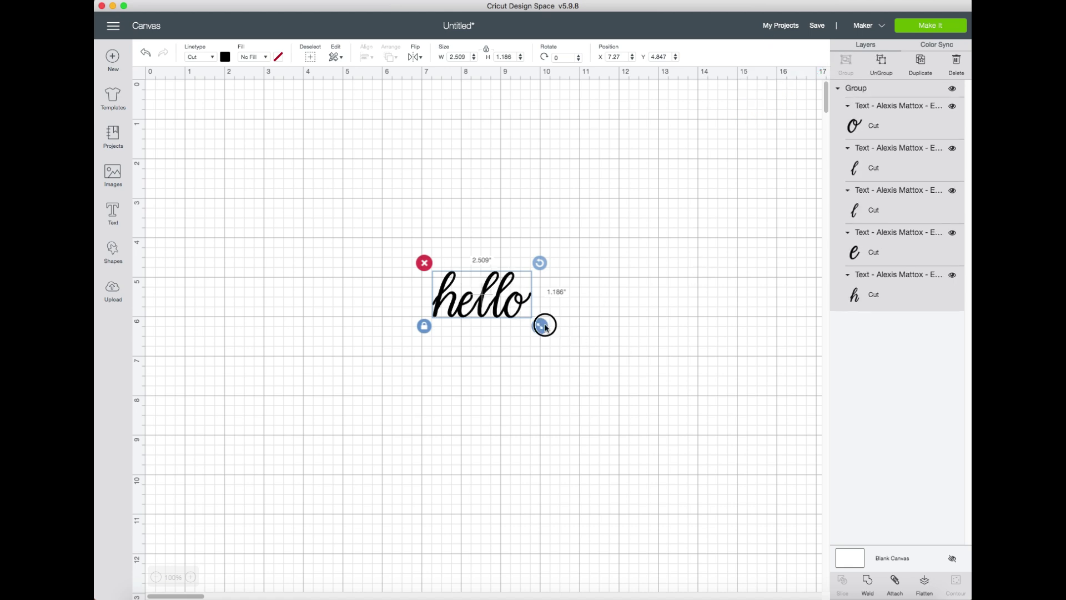
left_click_drag(544, 326, 586, 348)
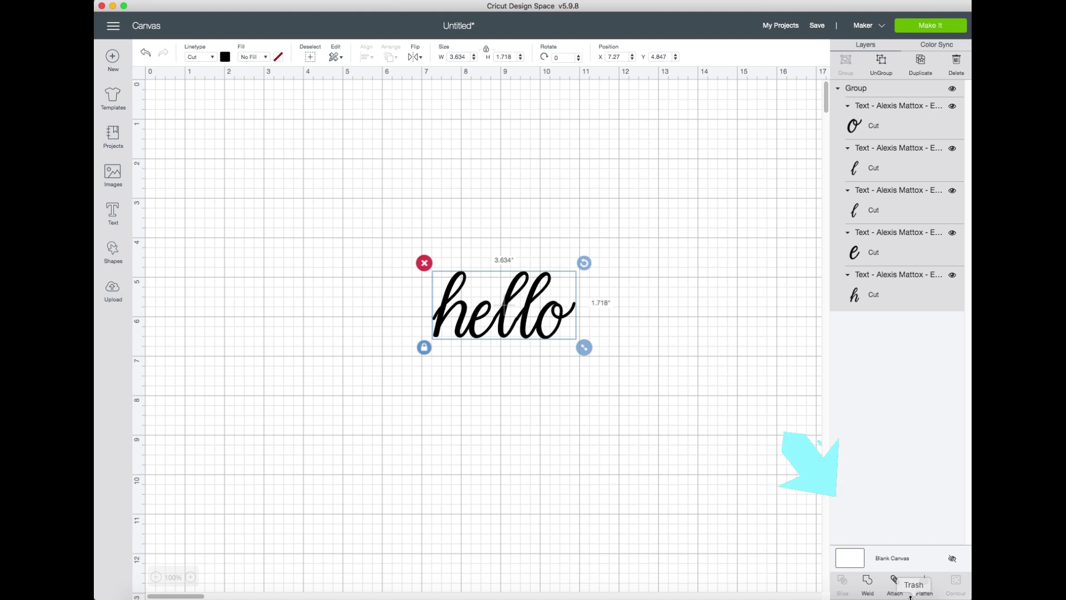
left_click(894, 582)
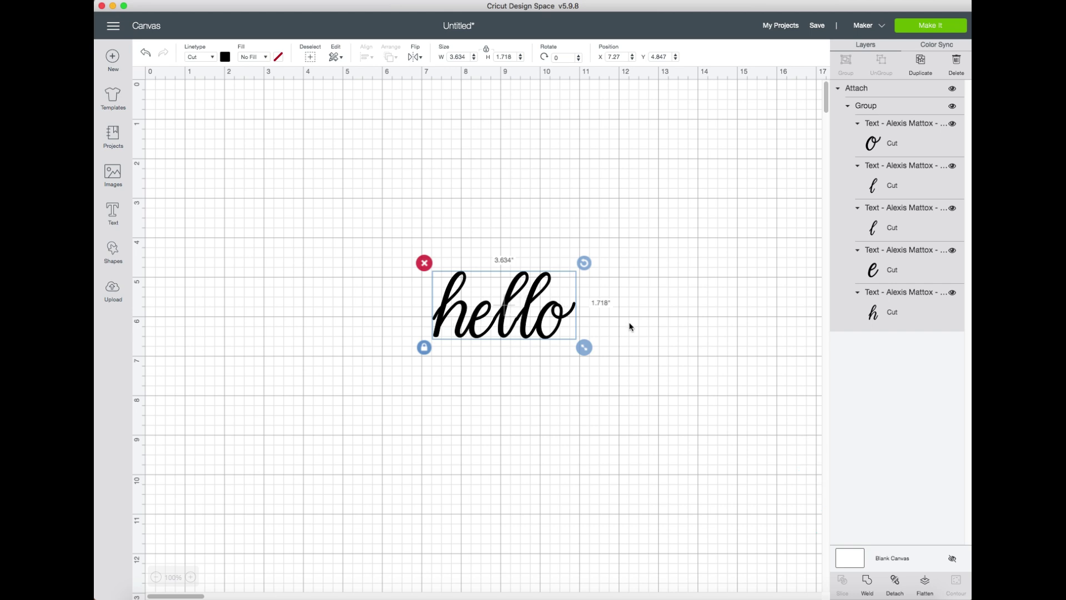
- Duplicate the attached hello, move the copy up top, and place the original to its left
right_click(538, 322)
left_click(596, 273)
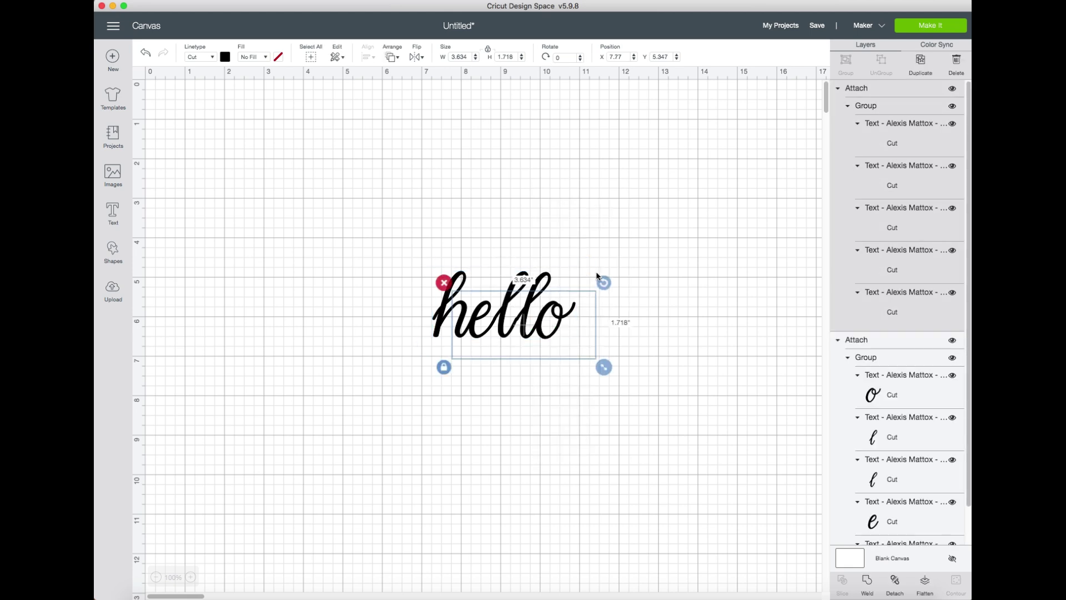
left_click_drag(576, 340, 590, 207)
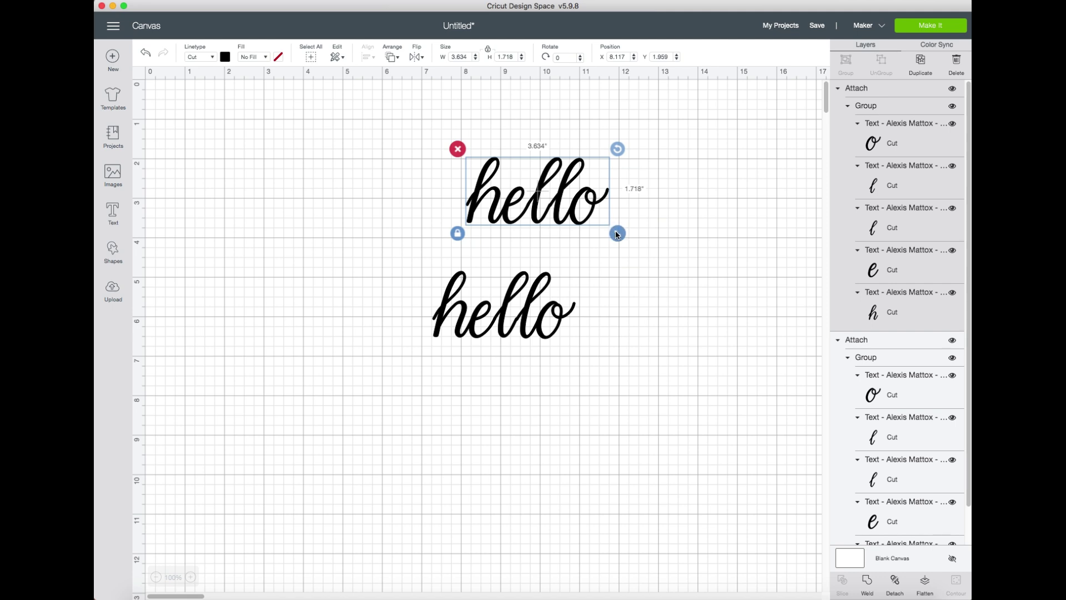
left_click_drag(519, 312, 364, 198)
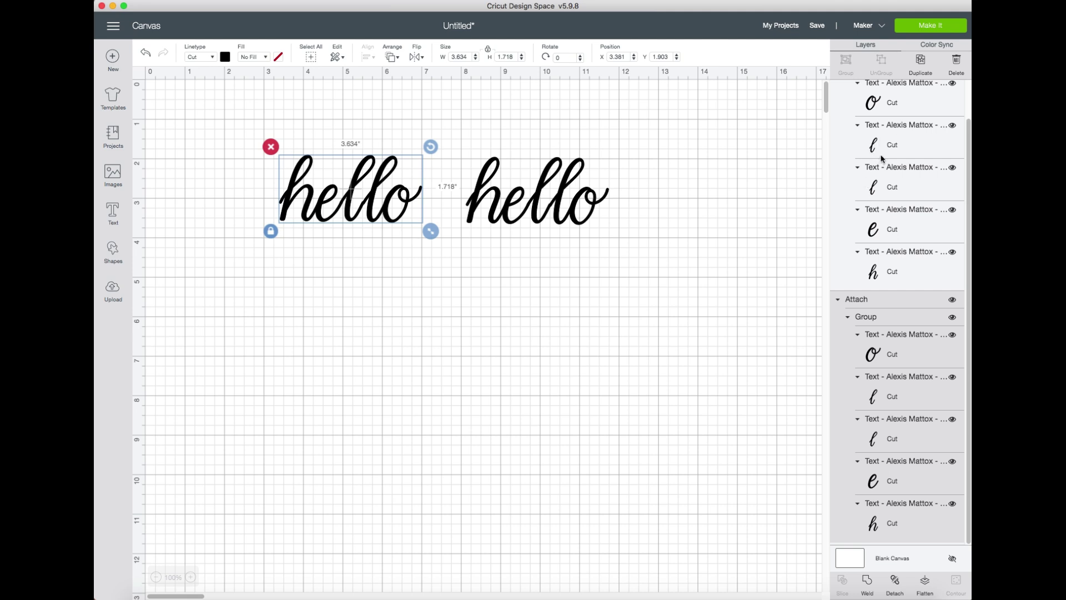
- Weld the right-hand hello into one 3.634 by 1.717-inch piece, then compare both copies
left_click(498, 210)
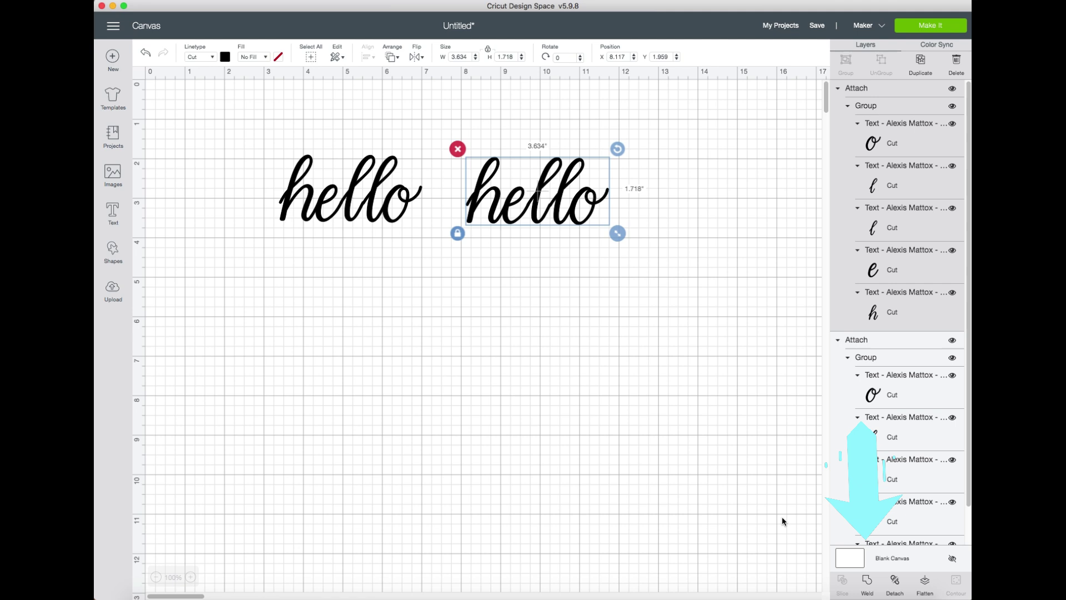
left_click(867, 583)
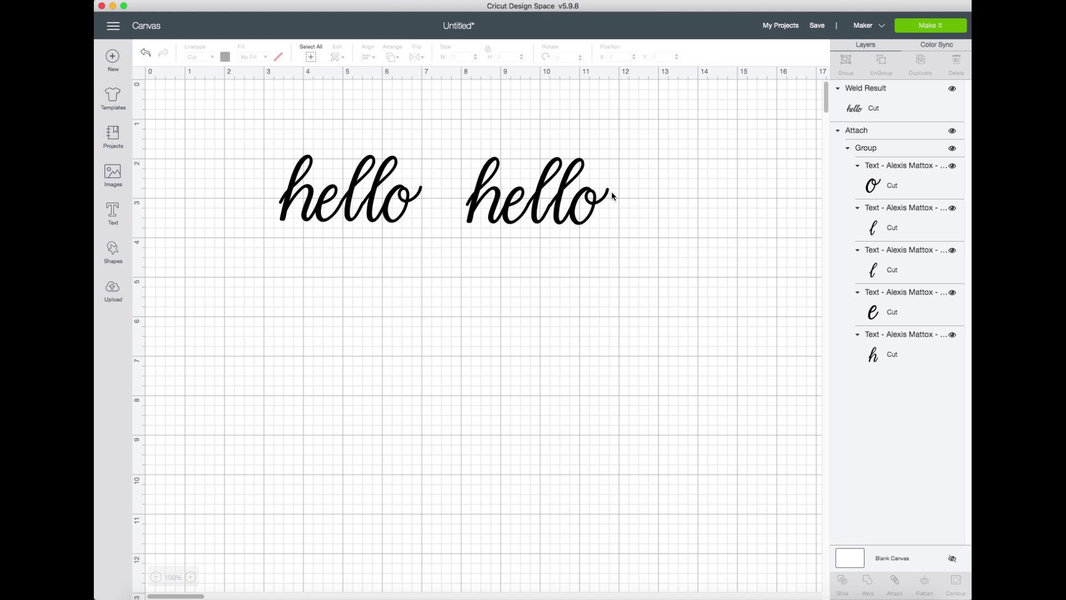
left_click(346, 207)
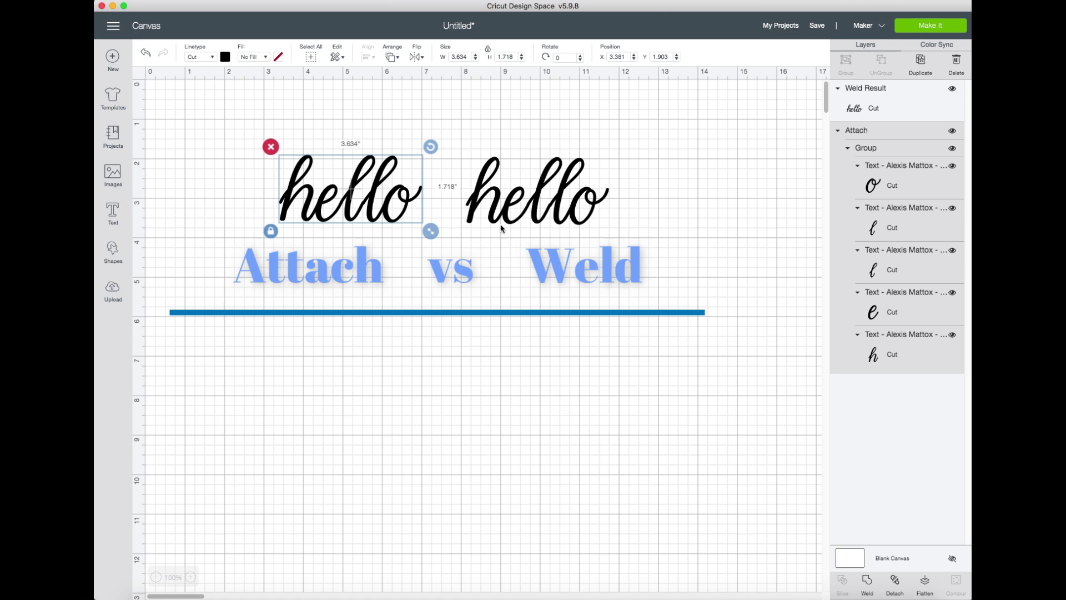
left_click(545, 214)
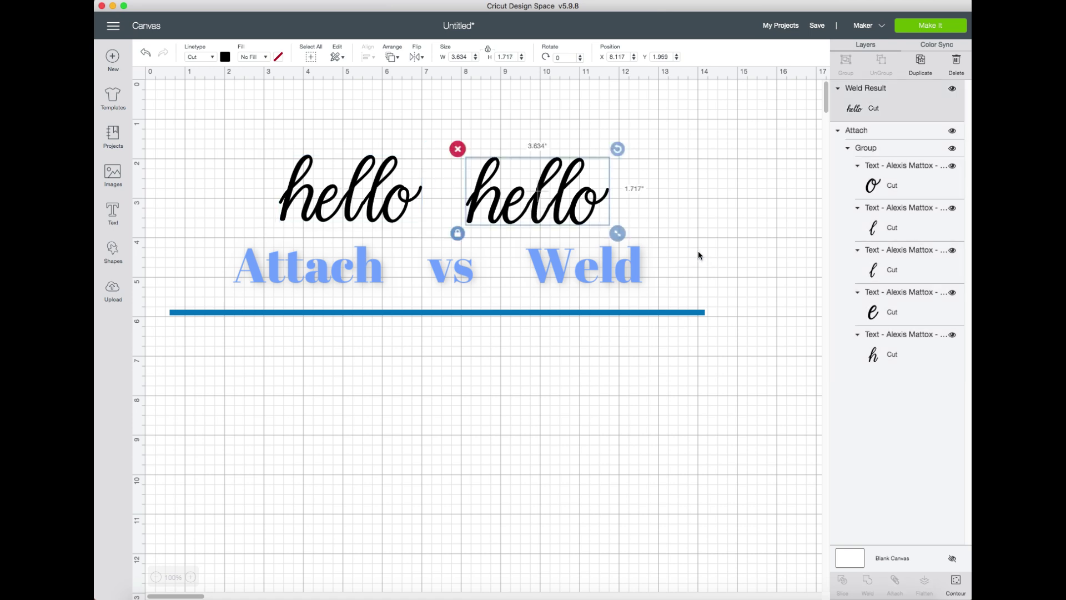